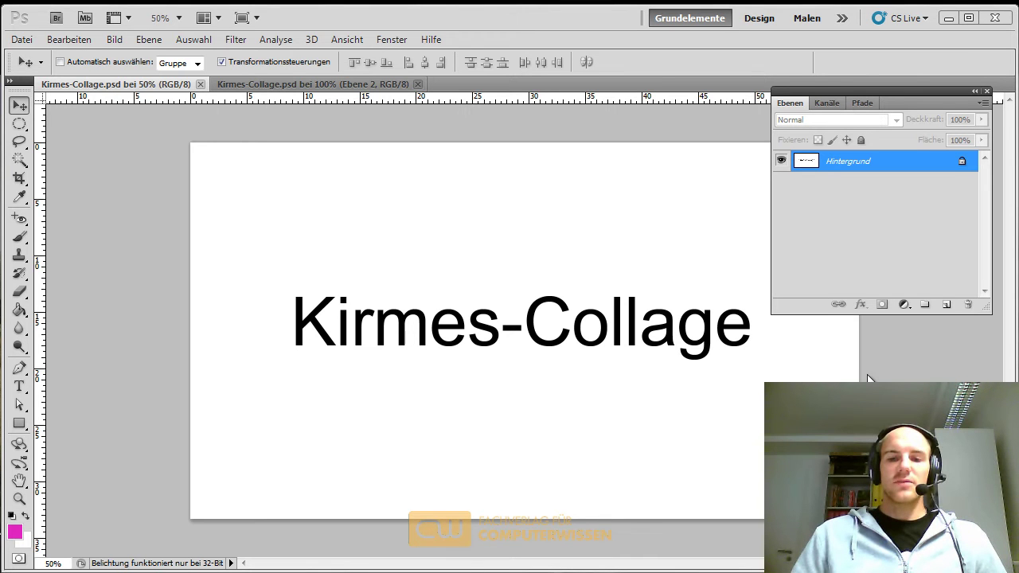
Open Autoscooter, Karussel, Kettenkarussel and Riesenrad from the Bilder folder in one go.
left_click(21, 40)
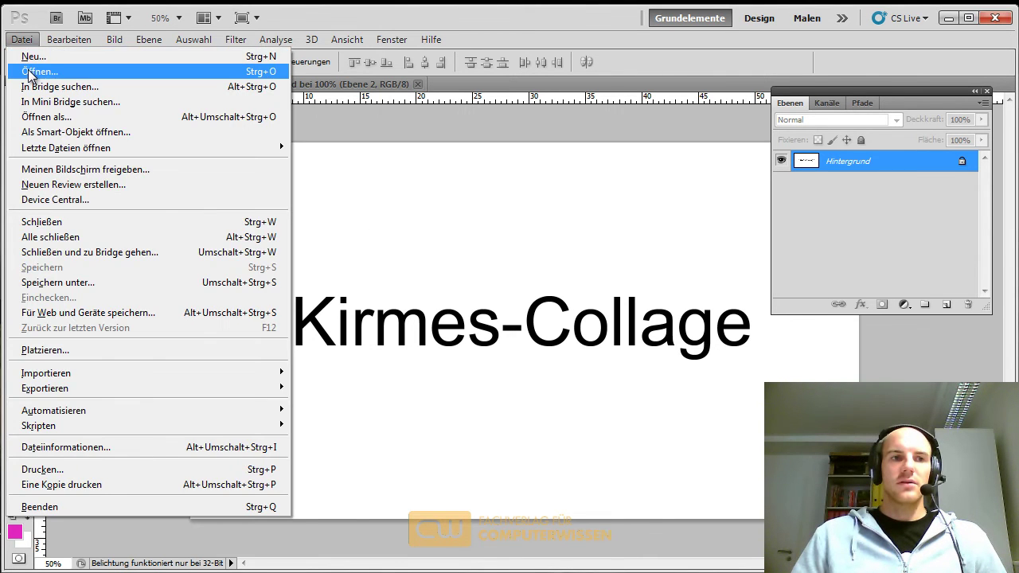
left_click(29, 72)
left_click(443, 206)
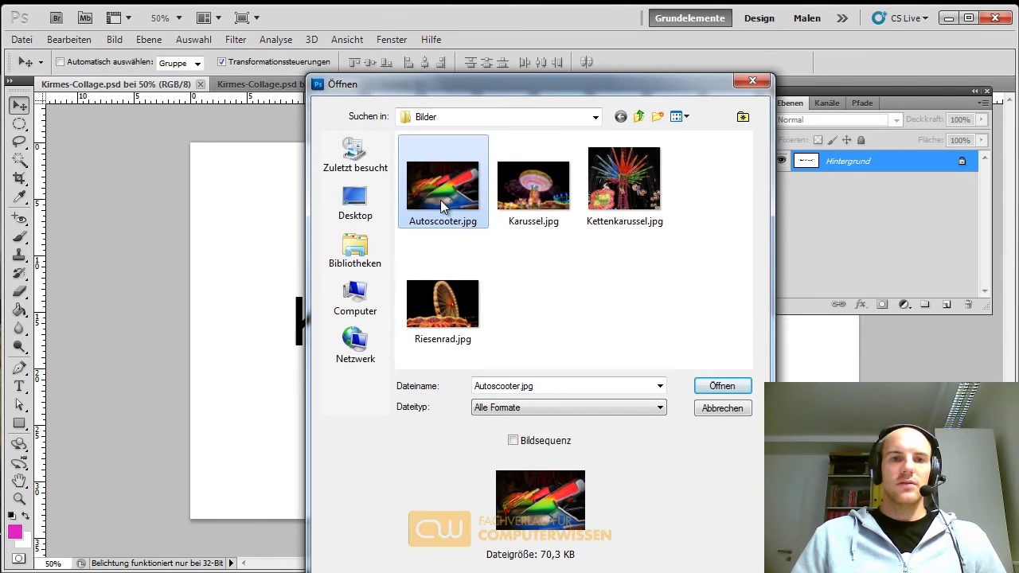
left_click(452, 297, "shift")
left_click(722, 387)
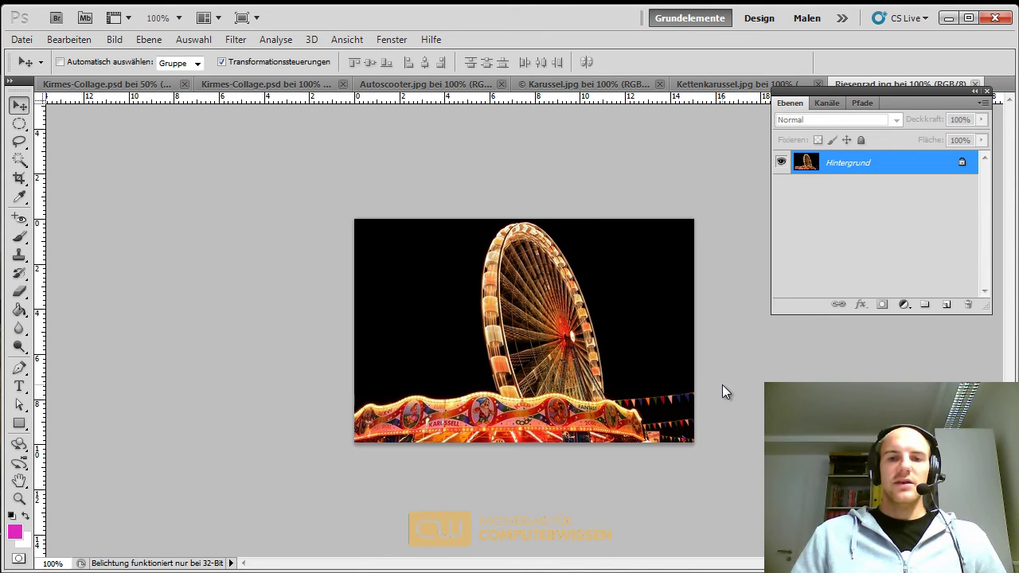
Create a new white 424 × 260 px, 72 ppi document named 'Kirmes-Collage'.
left_click(22, 40)
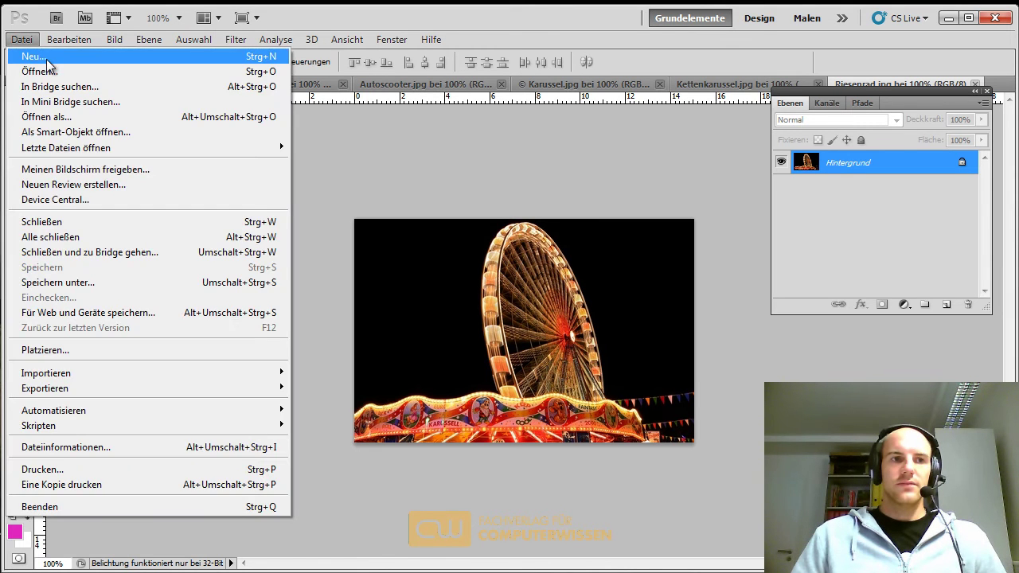
left_click(46, 59)
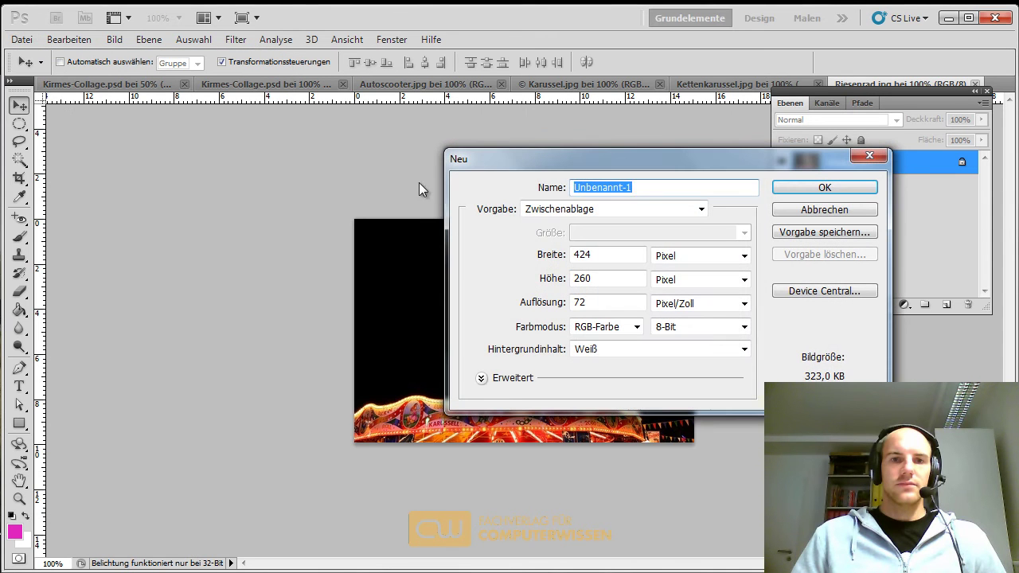
type("Kirmes-Collage")
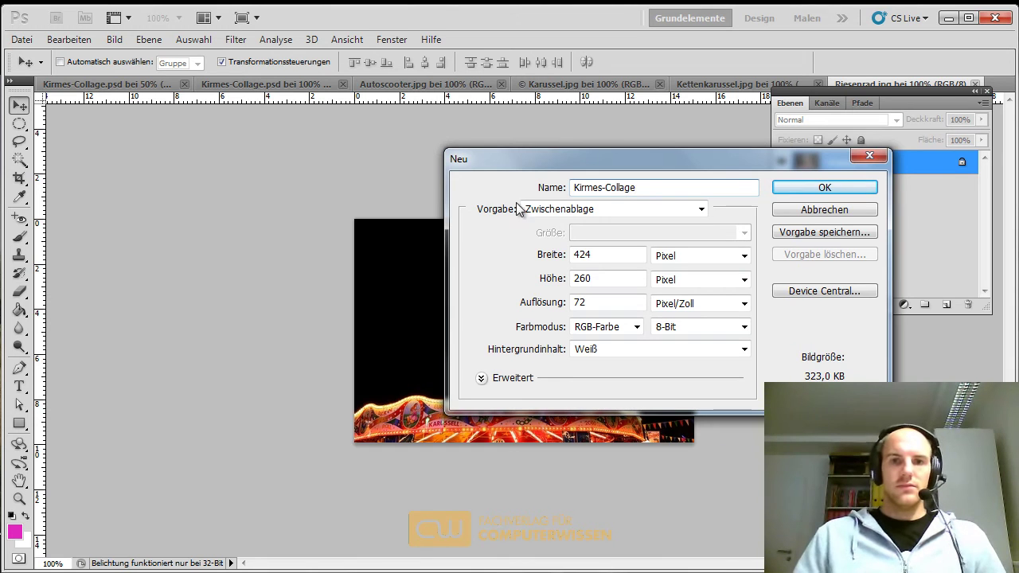
left_click(798, 191)
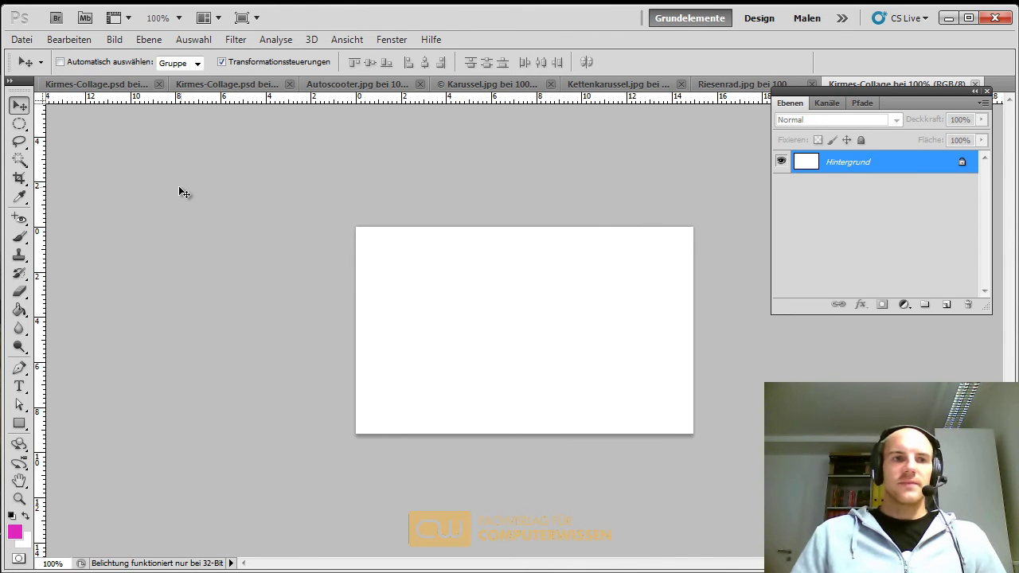
Fill the Kirmes-Collage background with Schwarz using Fläche füllen.
left_click(84, 40)
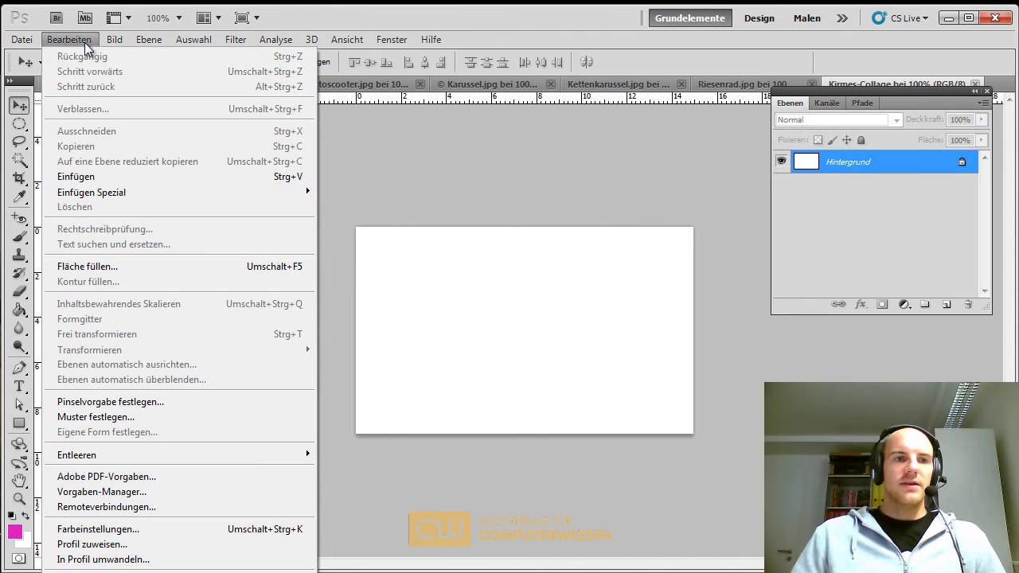
left_click(115, 267)
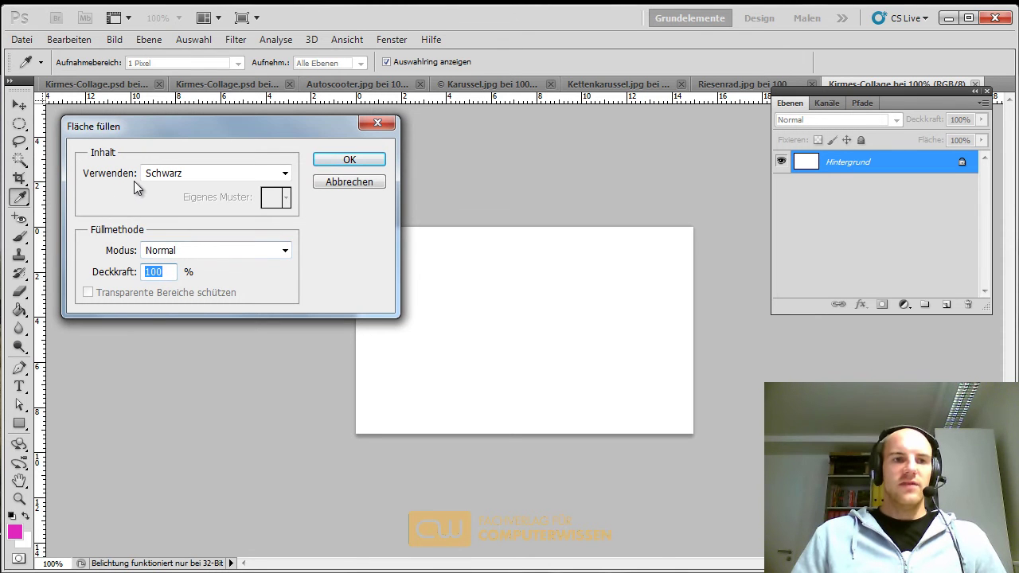
left_click(191, 174)
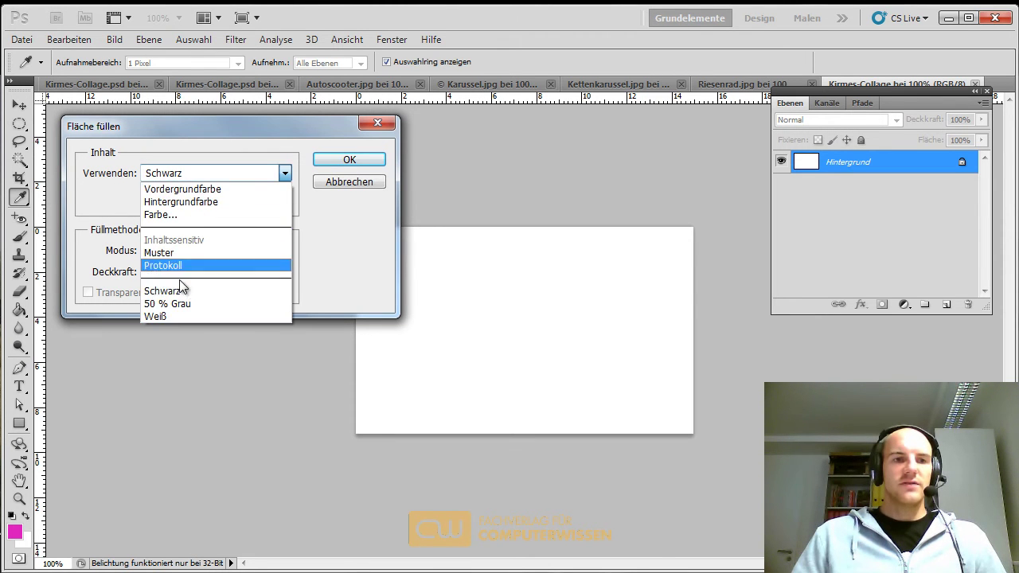
left_click(178, 290)
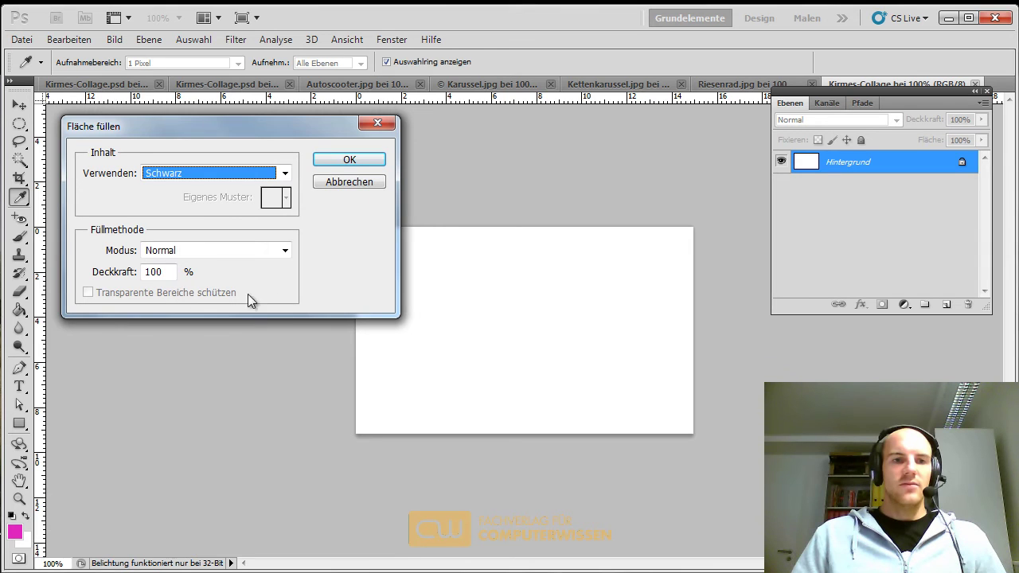
left_click(350, 160)
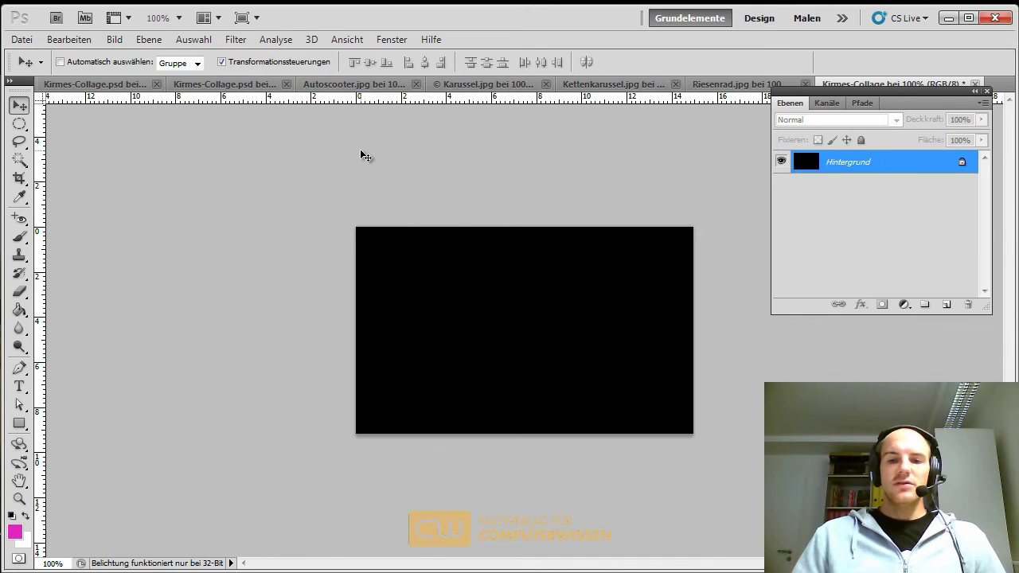
In Autoscooter.jpg, pick the Lasso tool with a 0 px feather.
left_click(344, 87)
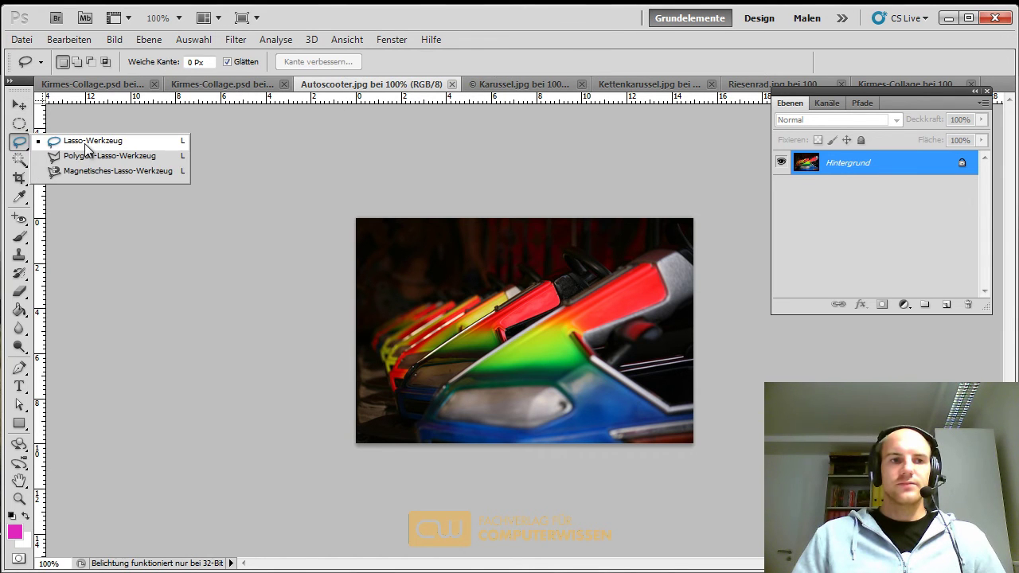
left_click_drag(19, 141, 88, 142)
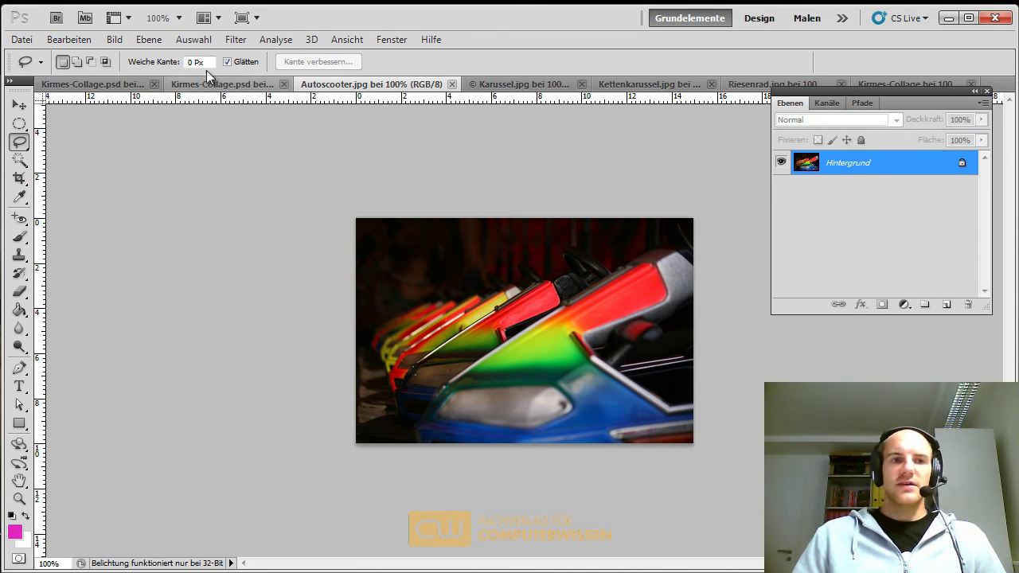
left_click(182, 64)
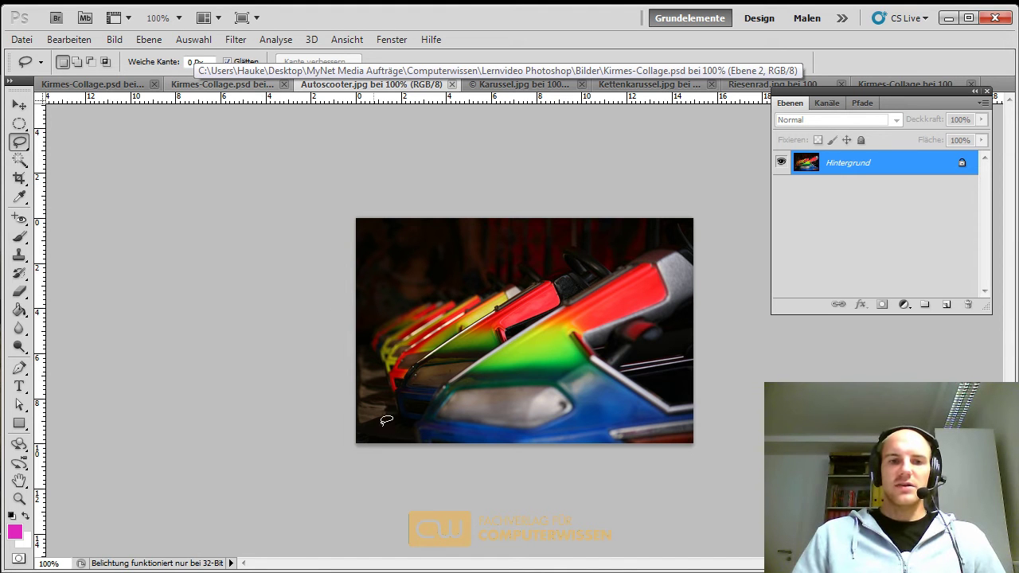
Trace a lasso around the bumper cars, excluding the dark upper-left background.
left_click_drag(409, 443, 370, 342)
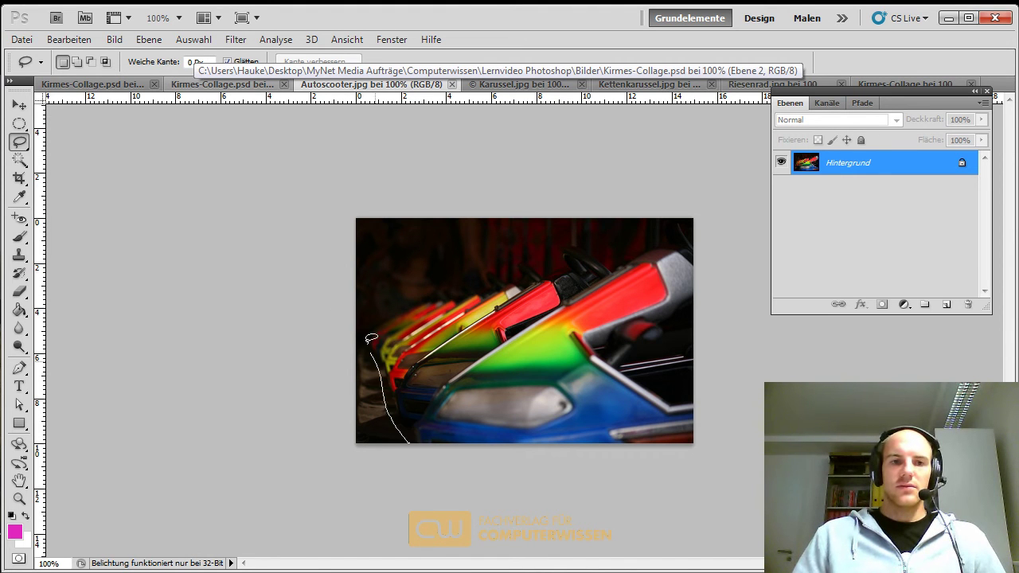
mouse_move(419, 291)
left_mouse_down()
mouse_move(487, 285)
mouse_move(631, 242)
left_mouse_up()
mouse_move(711, 235)
left_mouse_down()
mouse_move(744, 341)
mouse_move(761, 482)
left_mouse_up()
left_click_drag(517, 515, 410, 507)
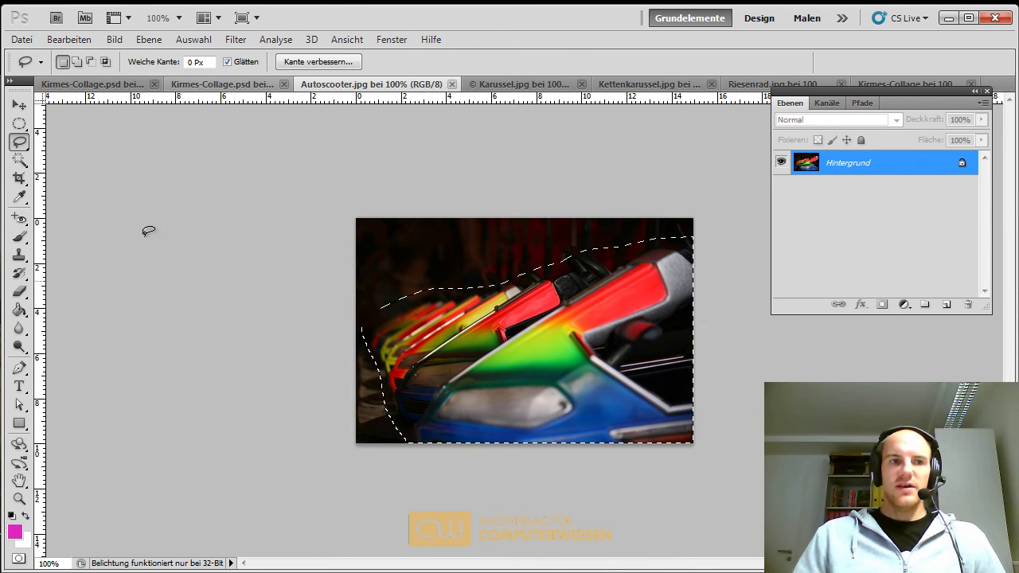
left_click(19, 104)
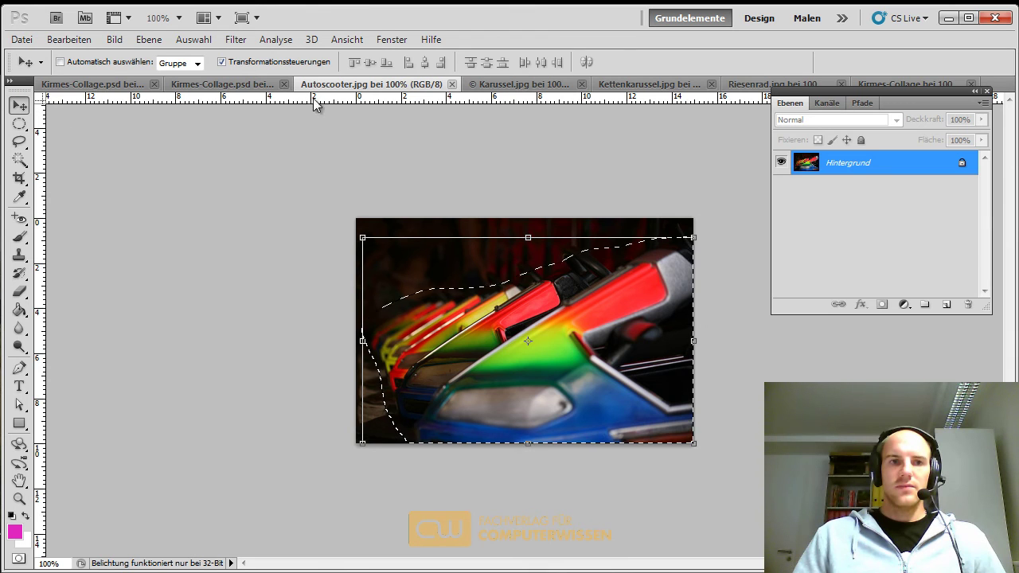
Drag the selected cars into the collage as Ebene 1, scaled down toward the lower right.
left_click_drag(334, 84, 80, 113)
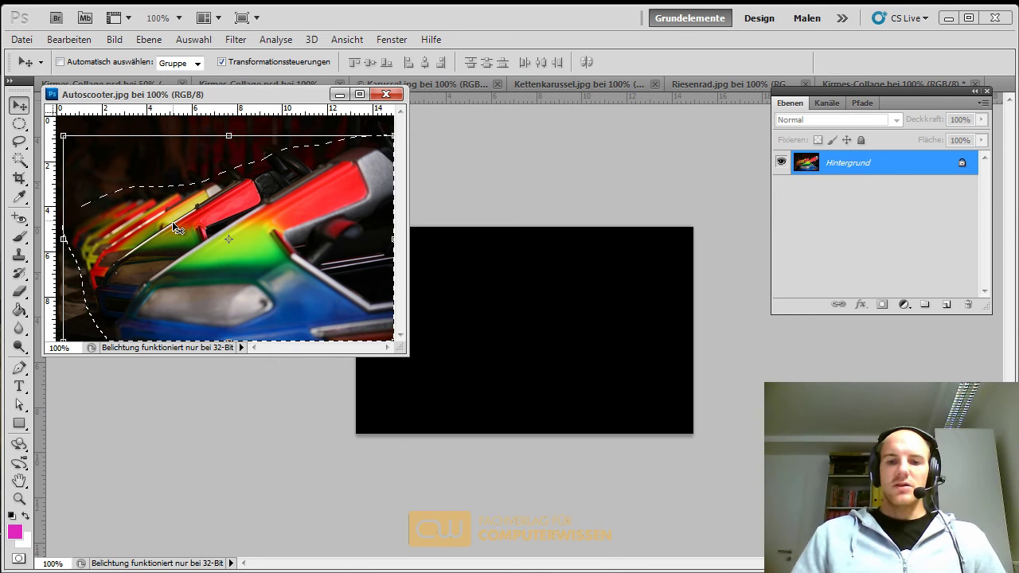
left_click_drag(168, 227, 542, 348)
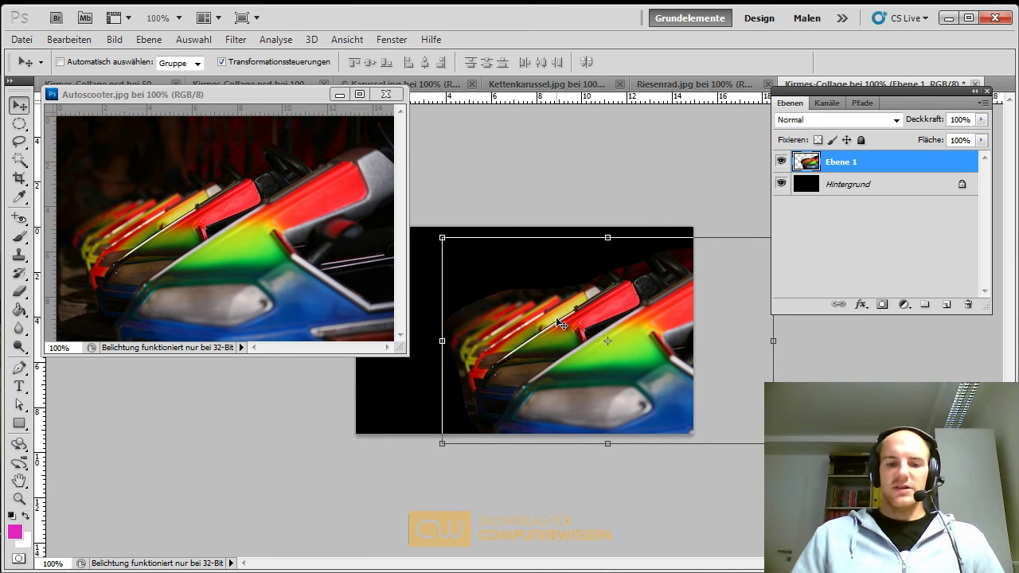
key("ctrl+t")
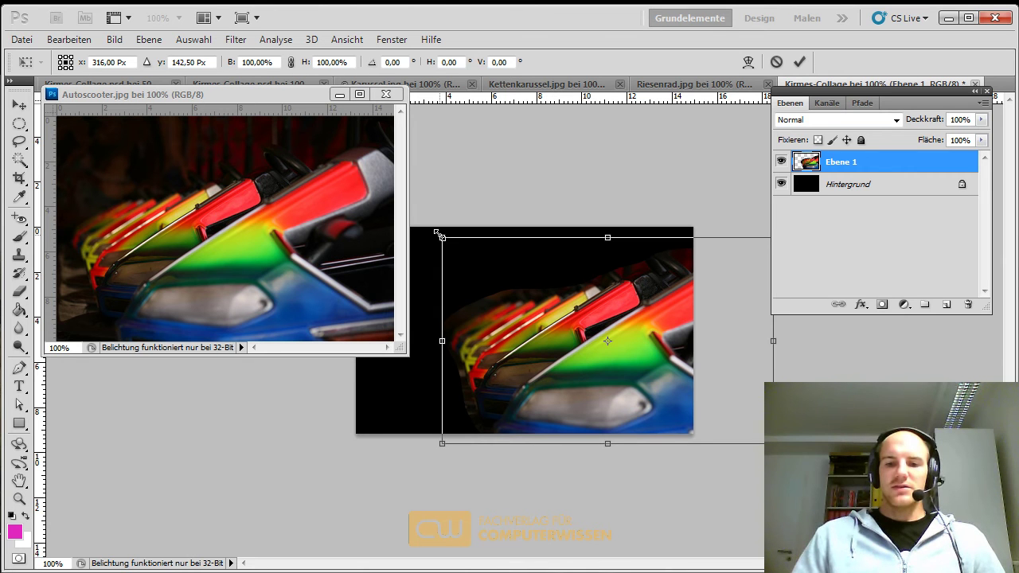
left_click_drag(437, 232, 507, 276)
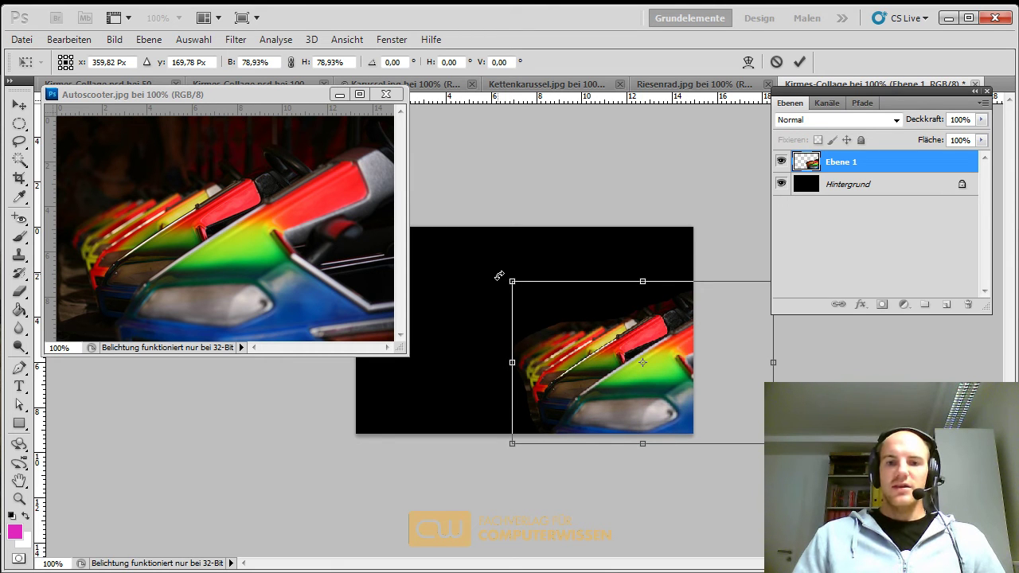
key("Return")
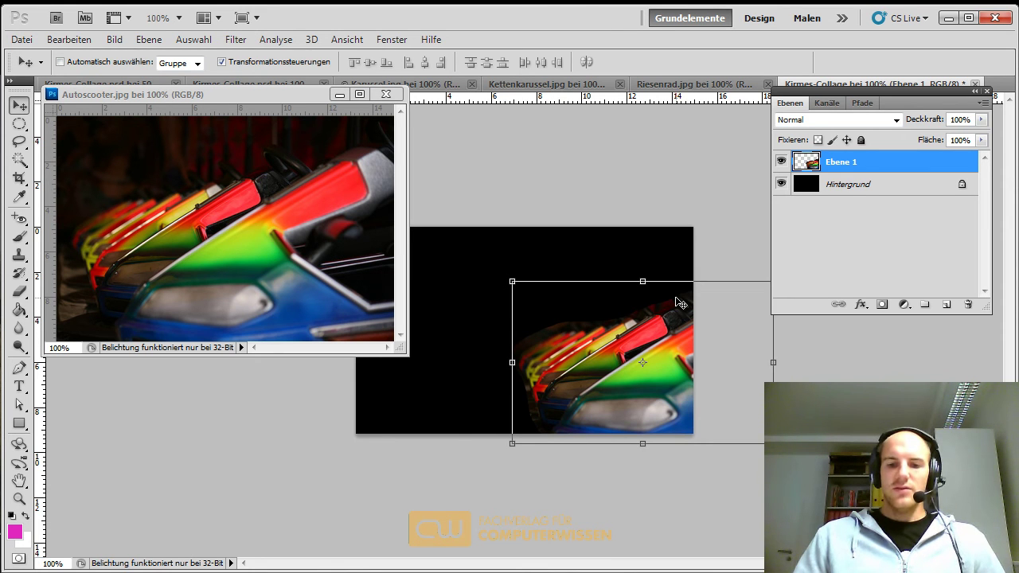
Apply Tonwertkorrektur to Ebene 1 with the midtone gamma set to 0,78.
left_click(115, 39)
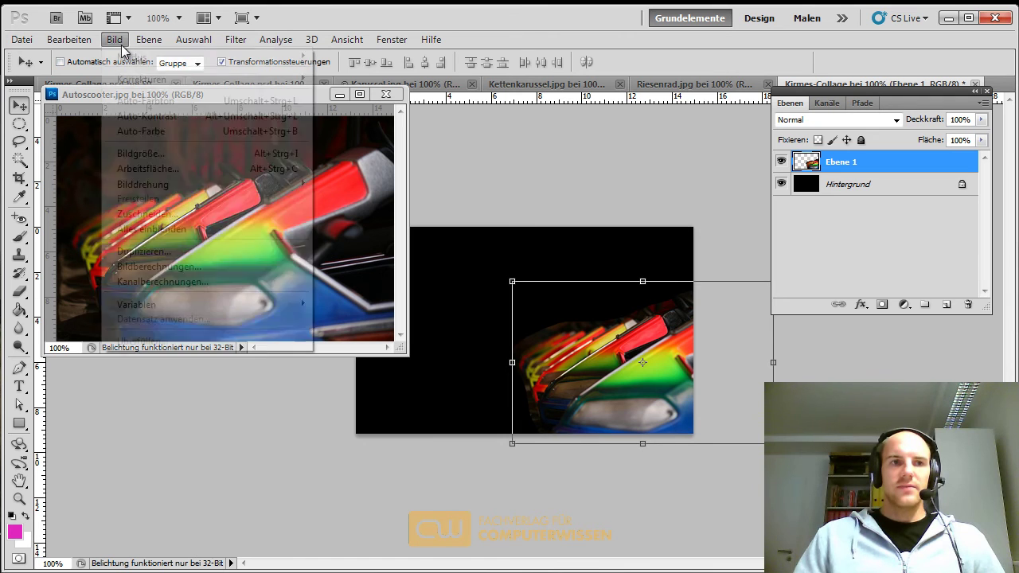
mouse_move(142, 79)
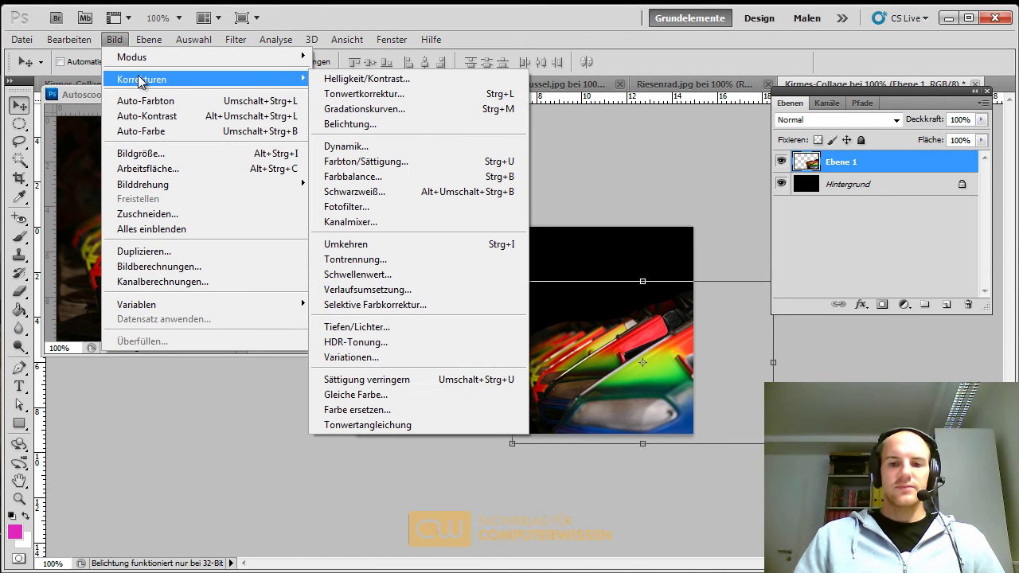
left_click(376, 94)
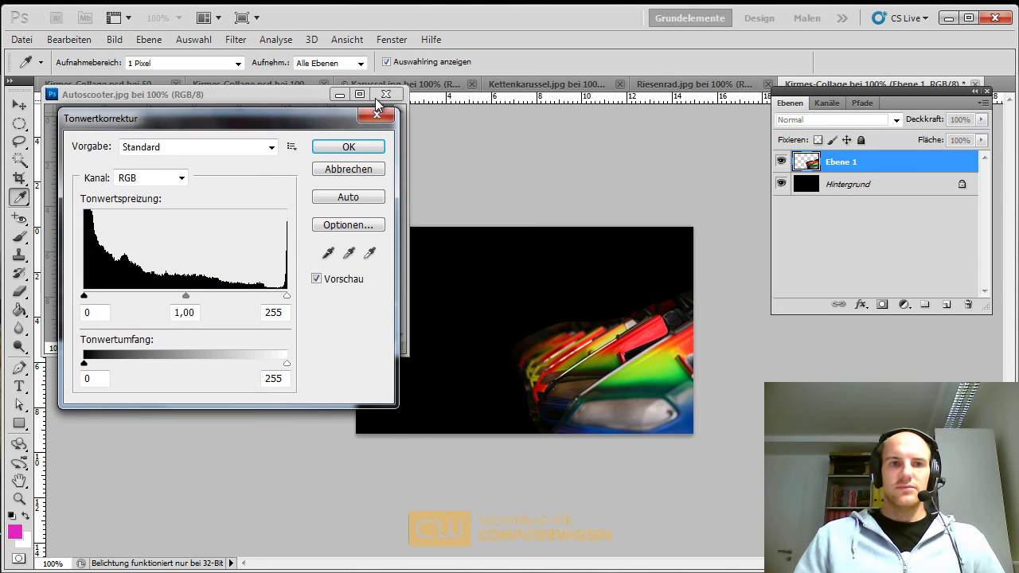
left_click_drag(283, 116, 274, 101)
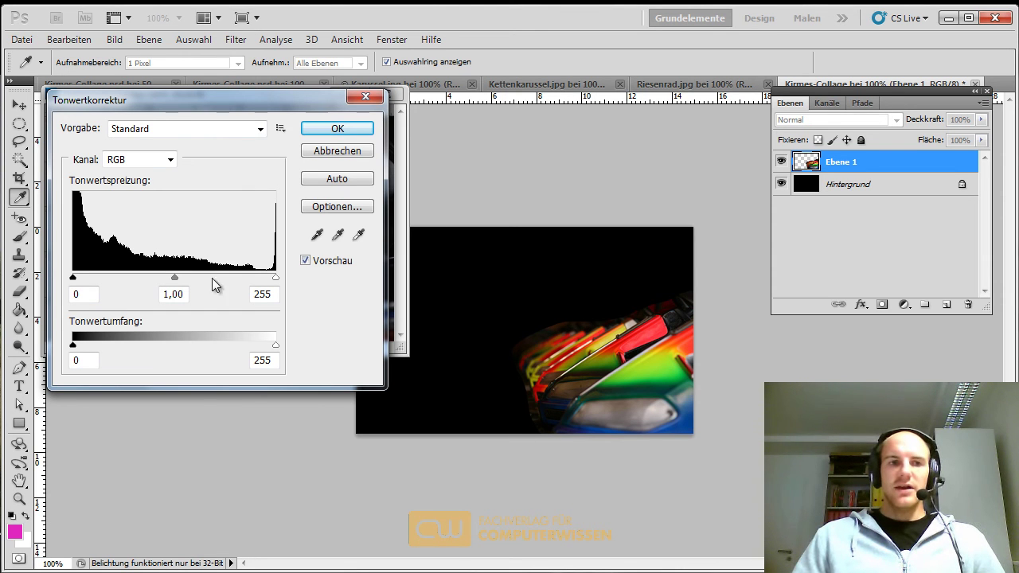
left_click_drag(174, 277, 190, 278)
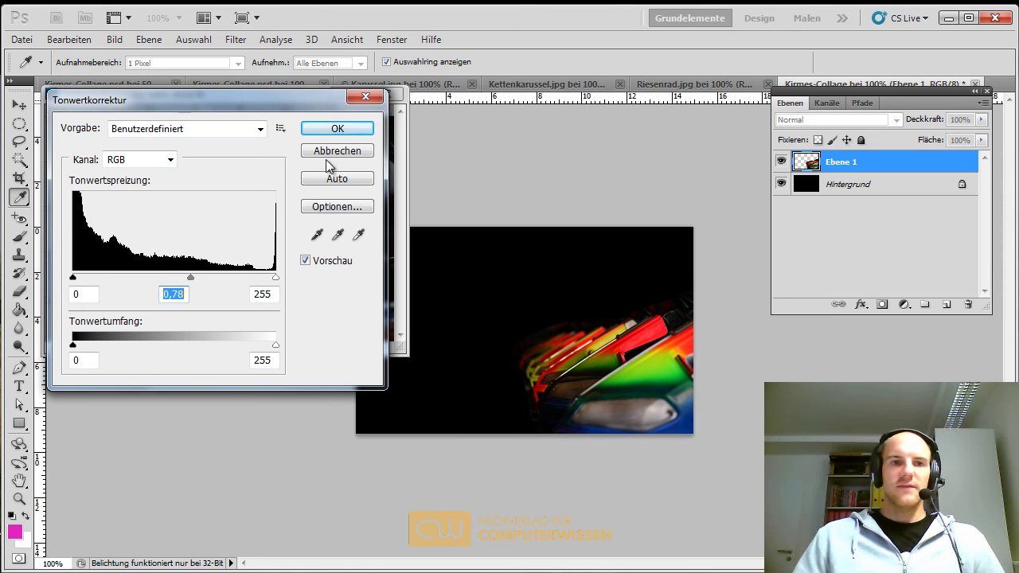
left_click(328, 128)
key("v")
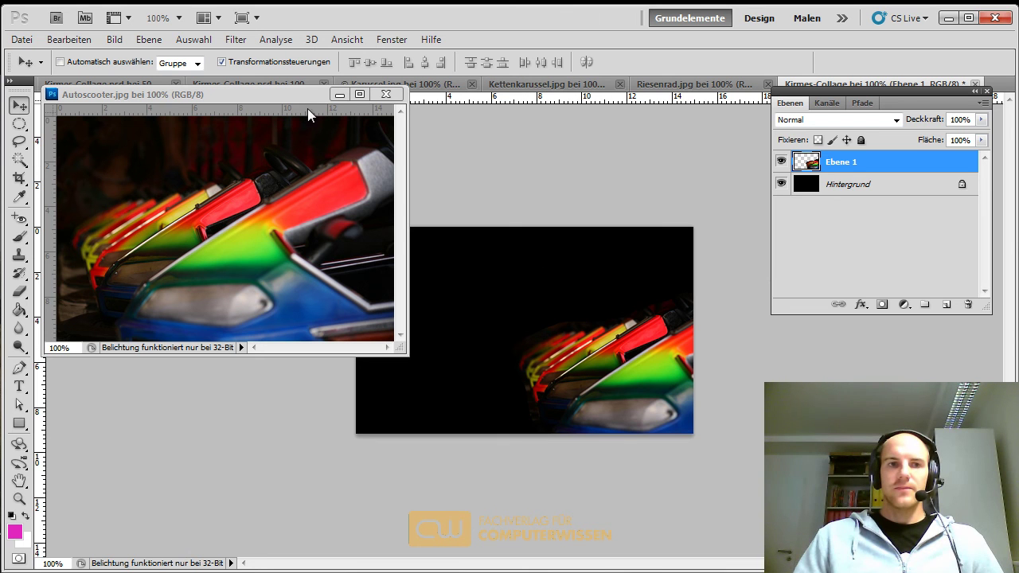
left_click_drag(307, 101, 303, 142)
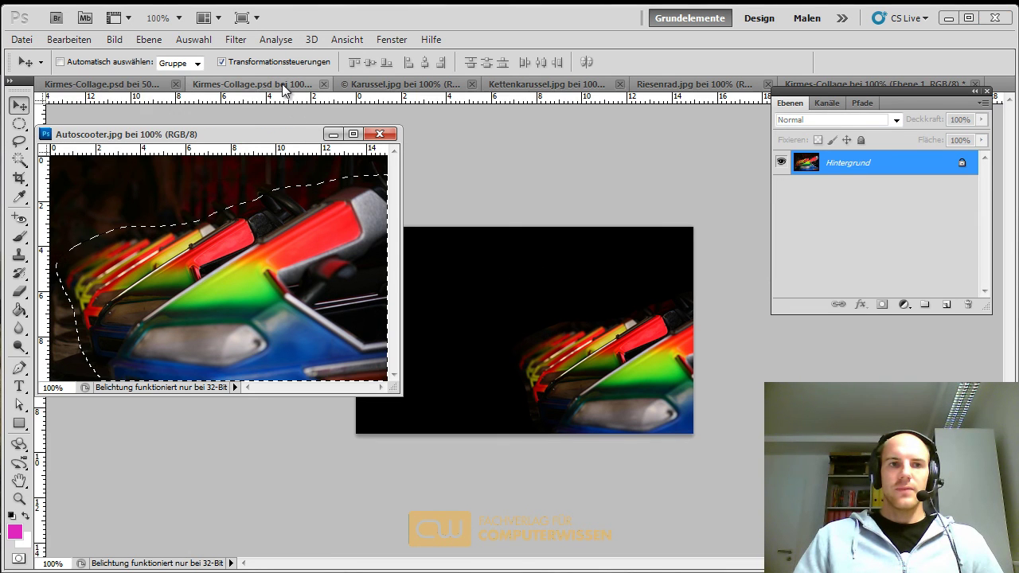
Switch back to the Kirmes-Collage tab and close the Autoscooter window.
left_click(284, 87)
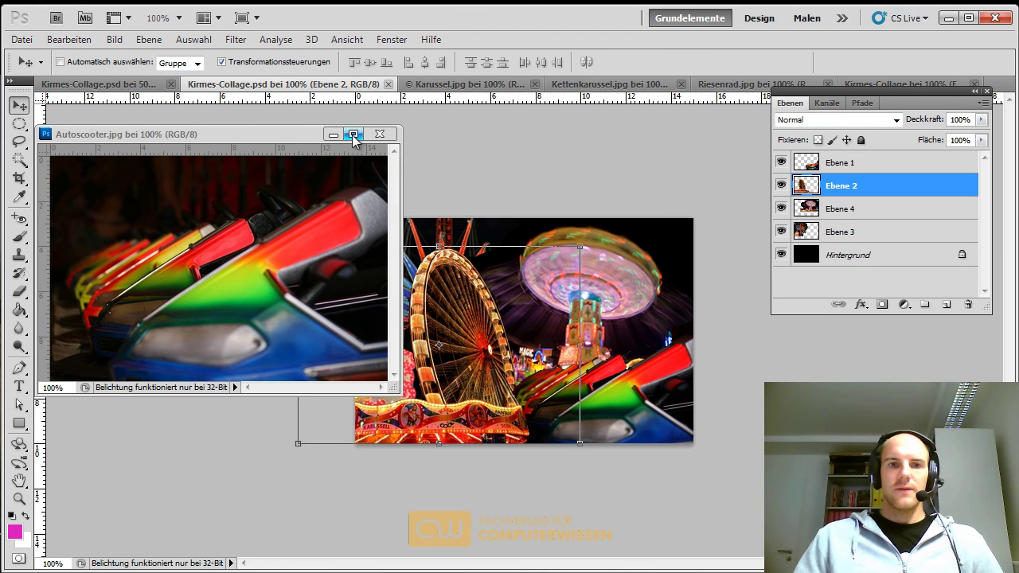
left_click(382, 135)
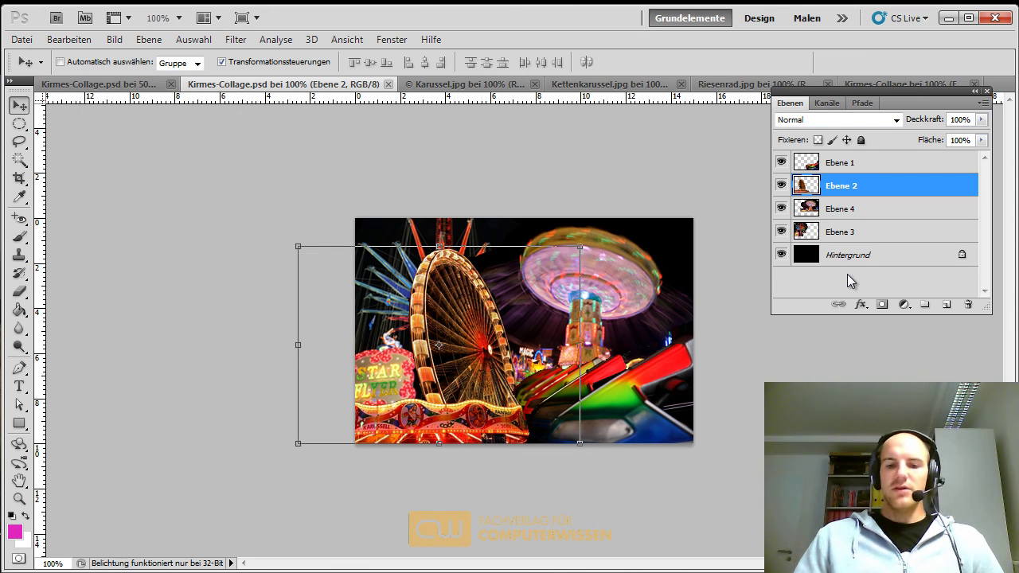
Set Ebene 3 and Ebene 4 to the Aufhellen blend mode.
left_click(834, 236)
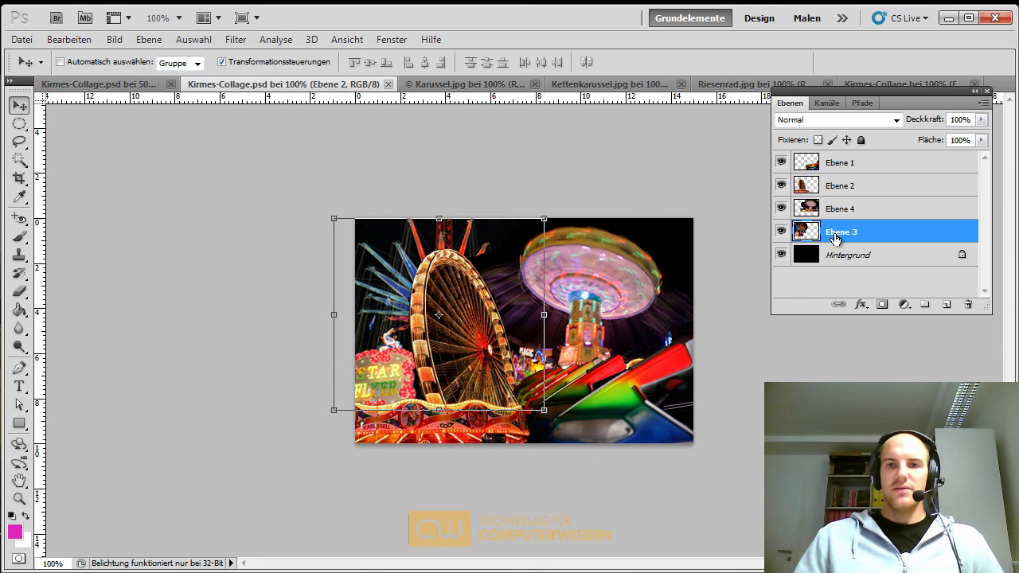
left_click(830, 121)
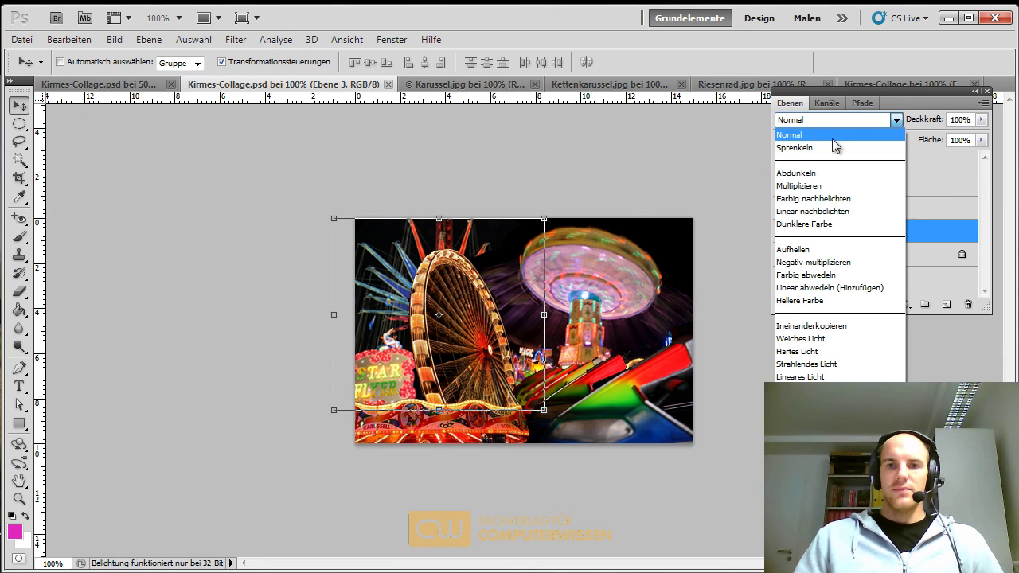
left_click(824, 249)
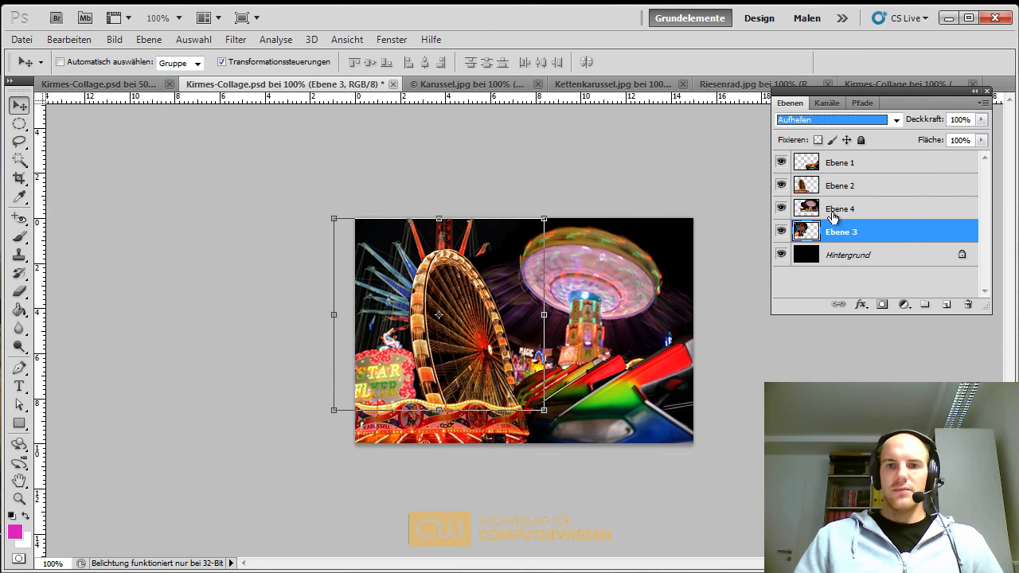
left_click(833, 214)
left_click(843, 119)
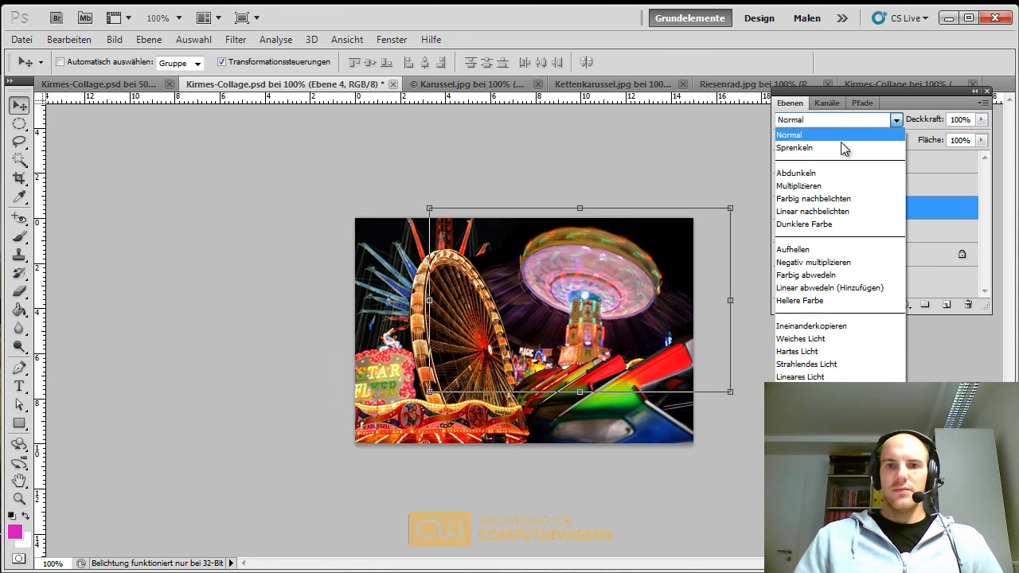
left_click(828, 250)
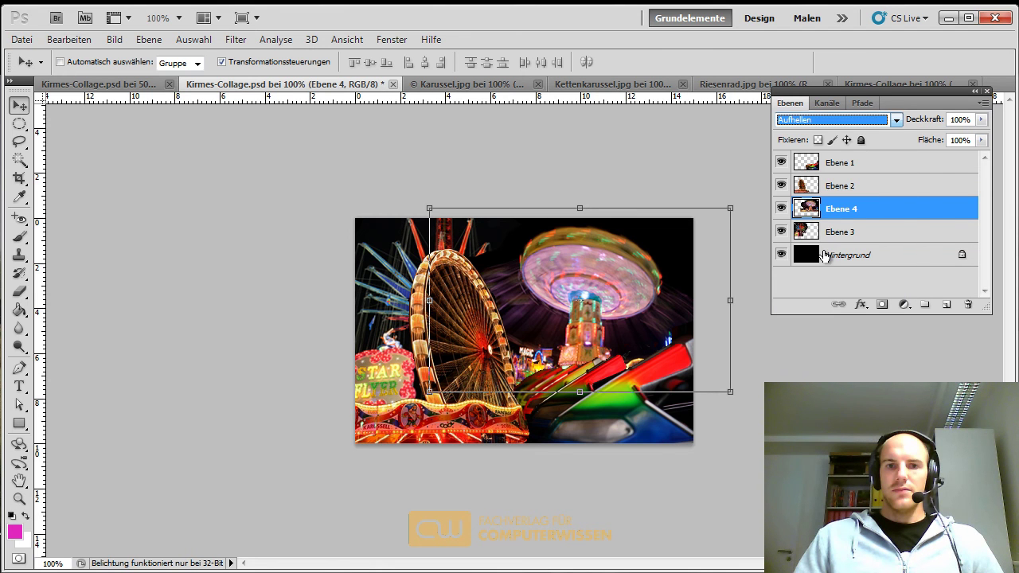
Set Ebene 2 and Ebene 1 to Aufhellen as well, then deselect the layers.
left_click(830, 188)
left_click(836, 120)
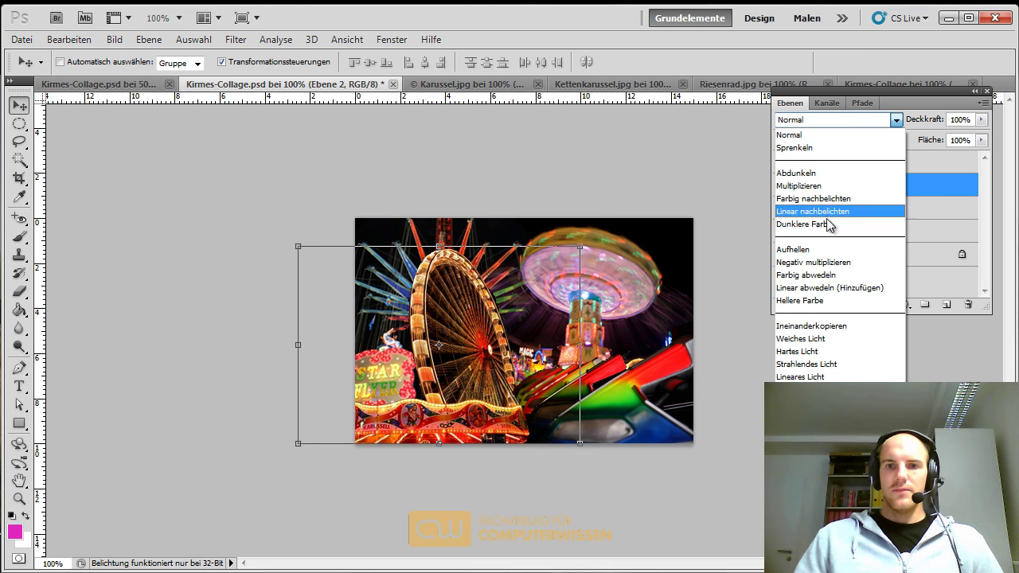
left_click(828, 249)
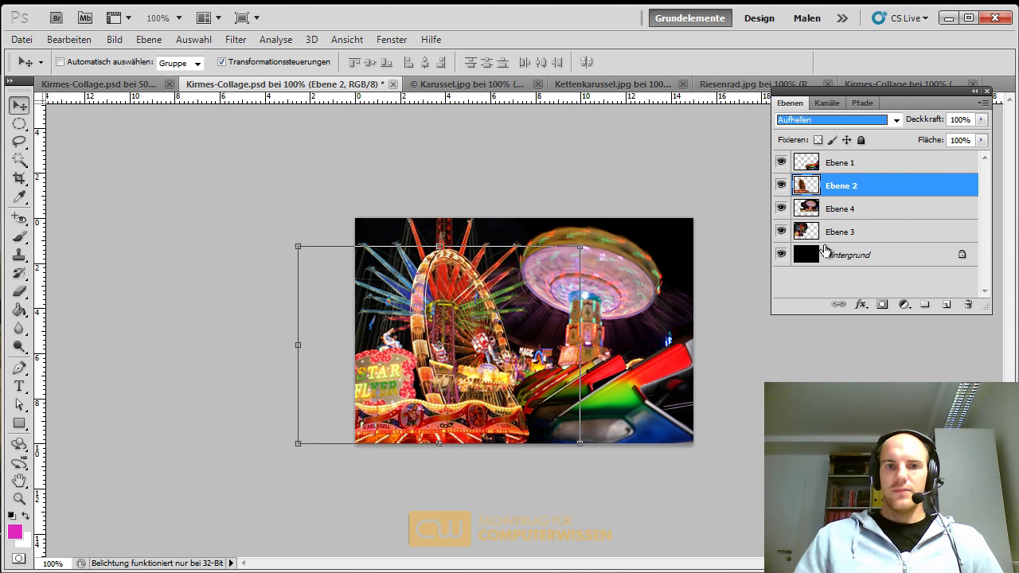
left_click(837, 165)
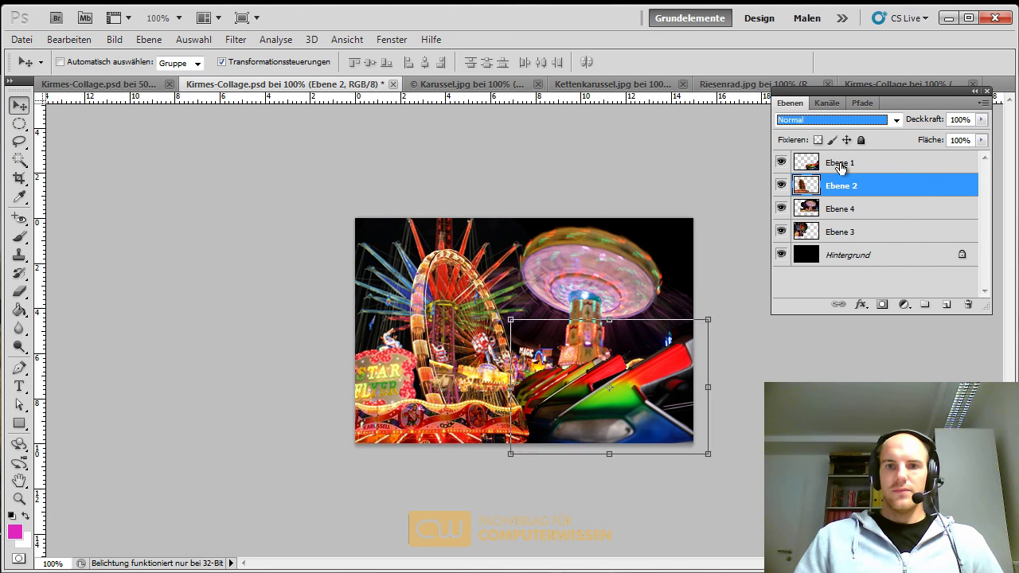
left_click(848, 120)
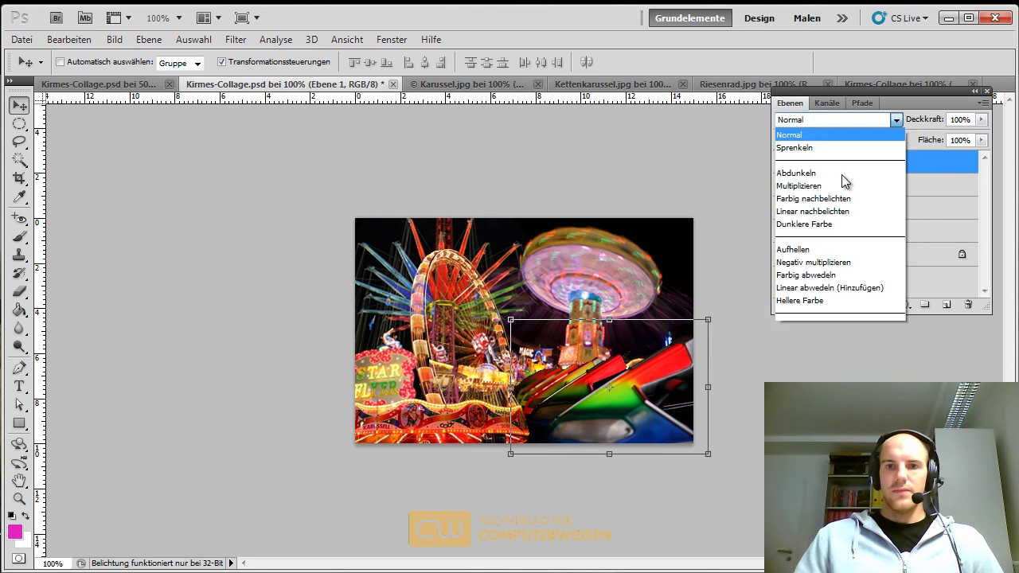
left_click(832, 250)
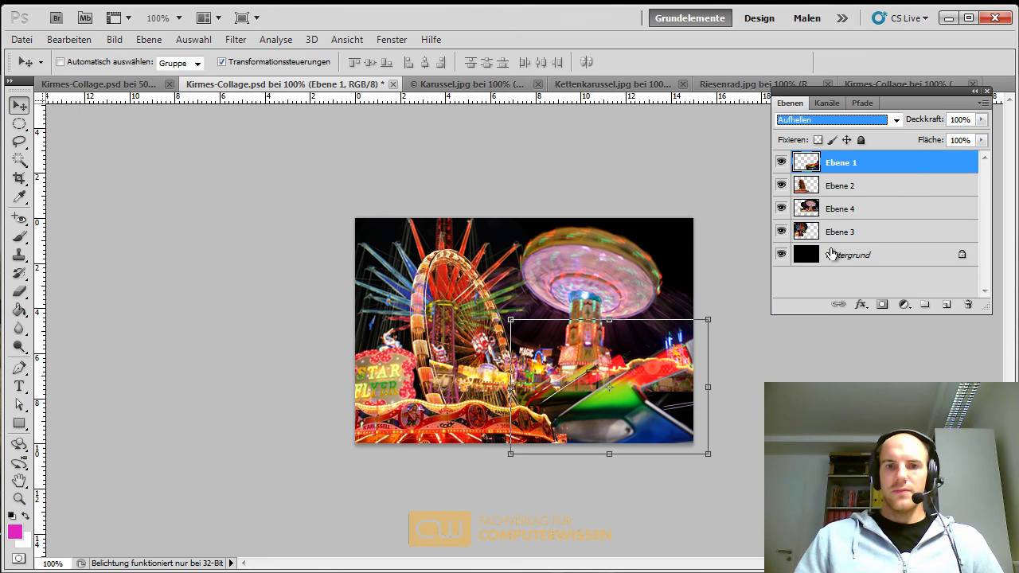
left_click(863, 275)
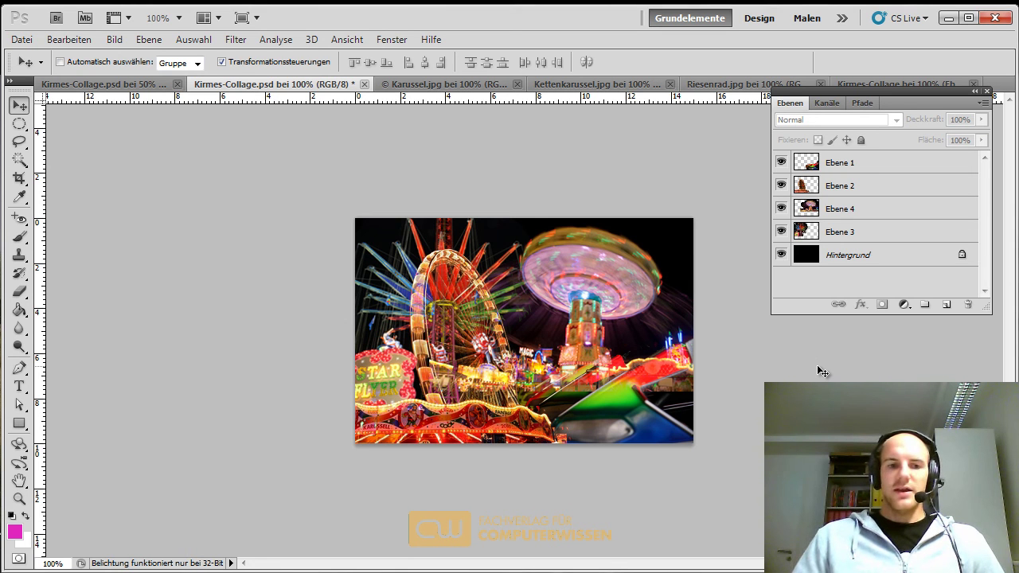
Flatten the collage with Auf Hintergrundebene reduzieren from the Ebenen flyout menu.
left_click(984, 102)
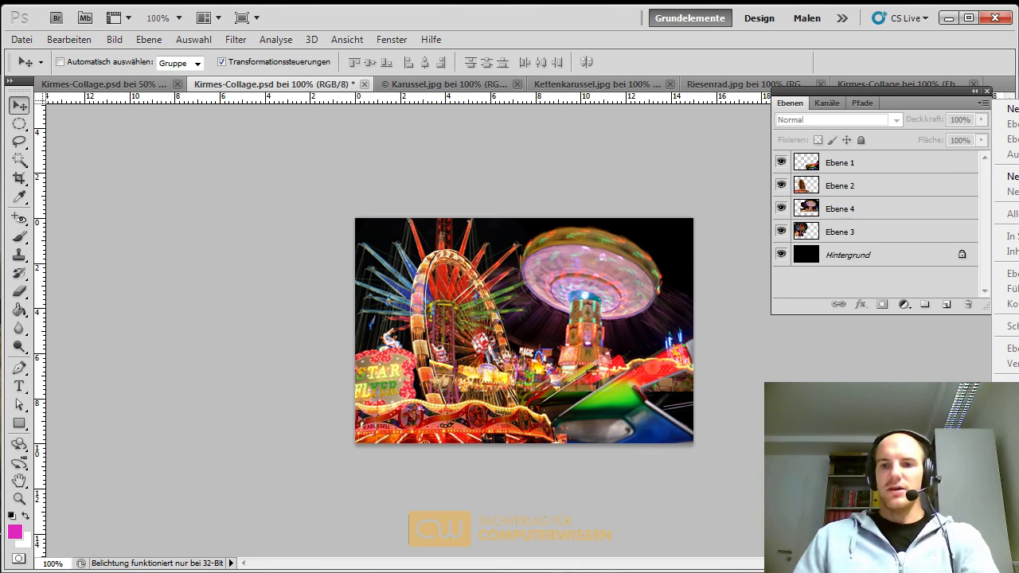
left_click(1005, 416)
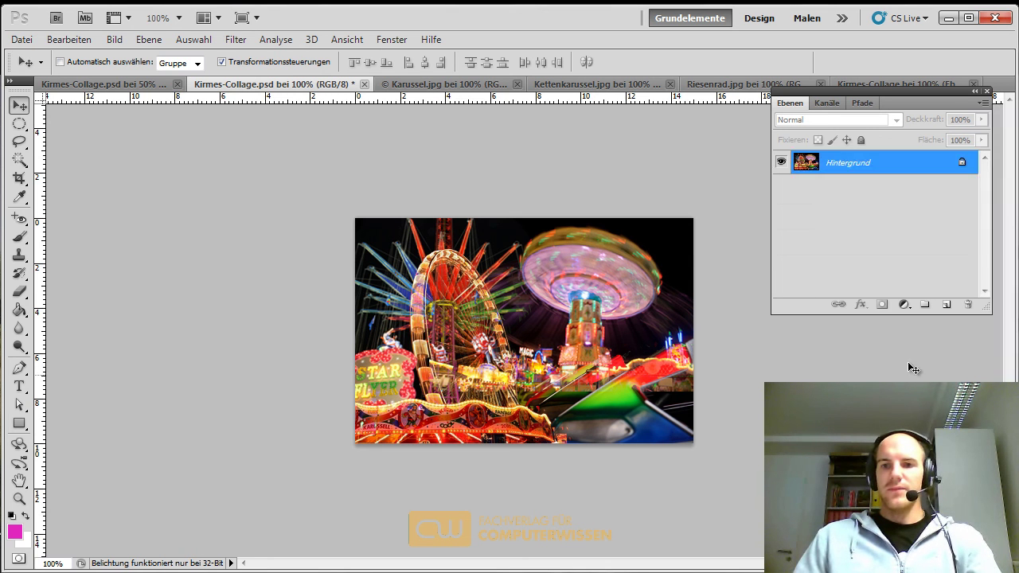